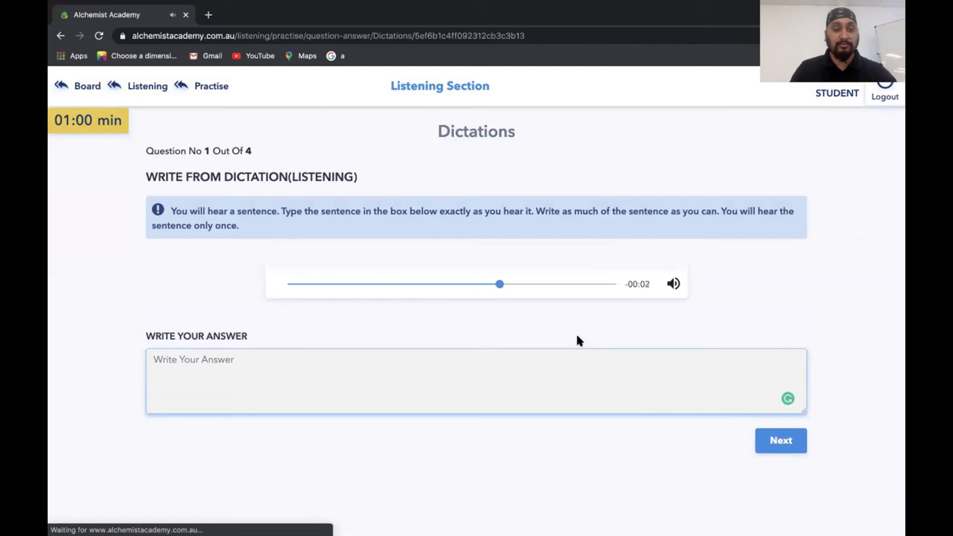
- Answer dictation question 1 with "A massive collection of data was converted into a communicable argument." and advance to question 2
click(511, 378)
text(A massive )
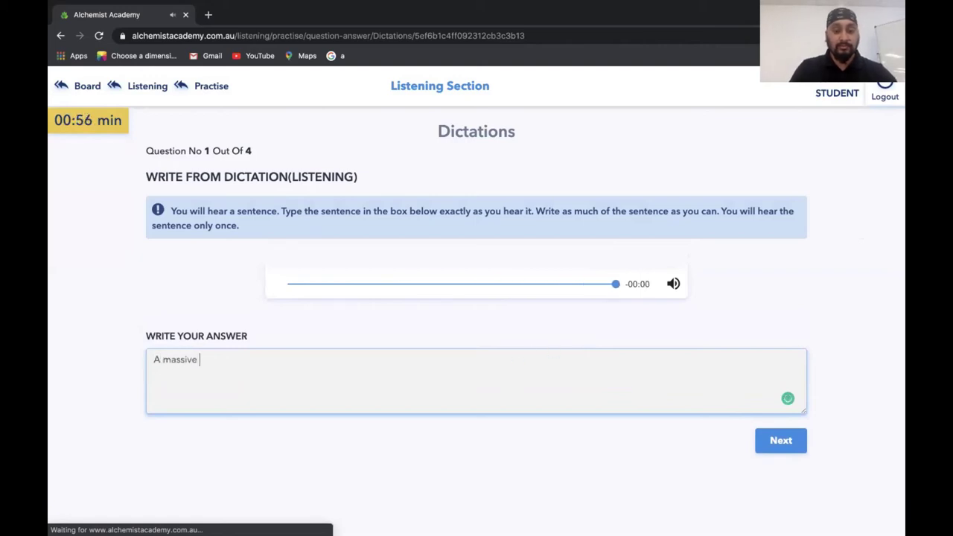
text(collection of da)
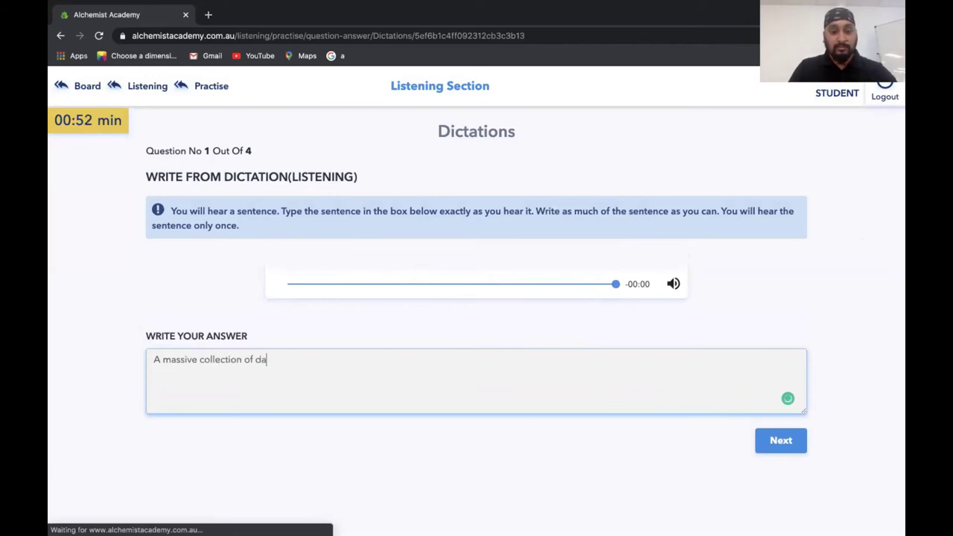
text(ta was conver)
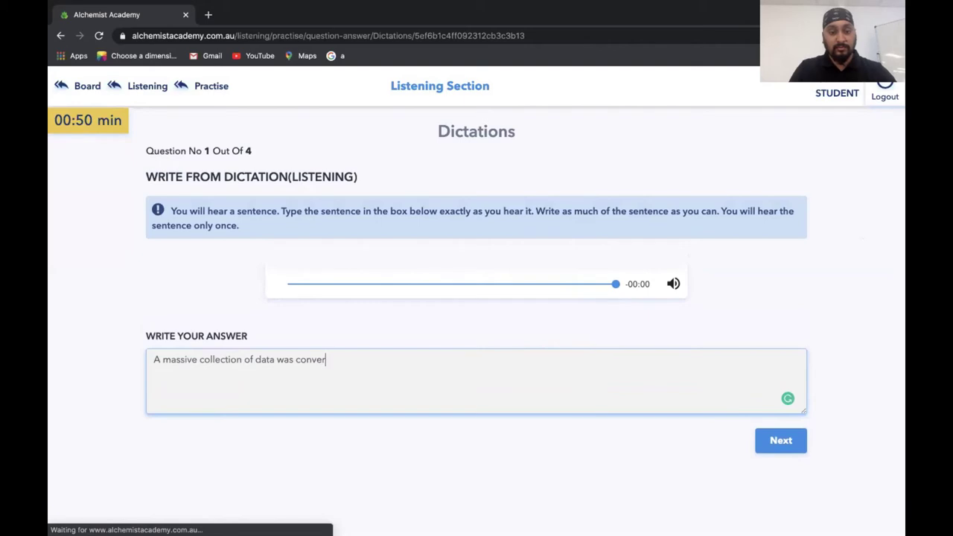
text(ted into a com)
key(BackSpace)
text(ommunicable argument.)
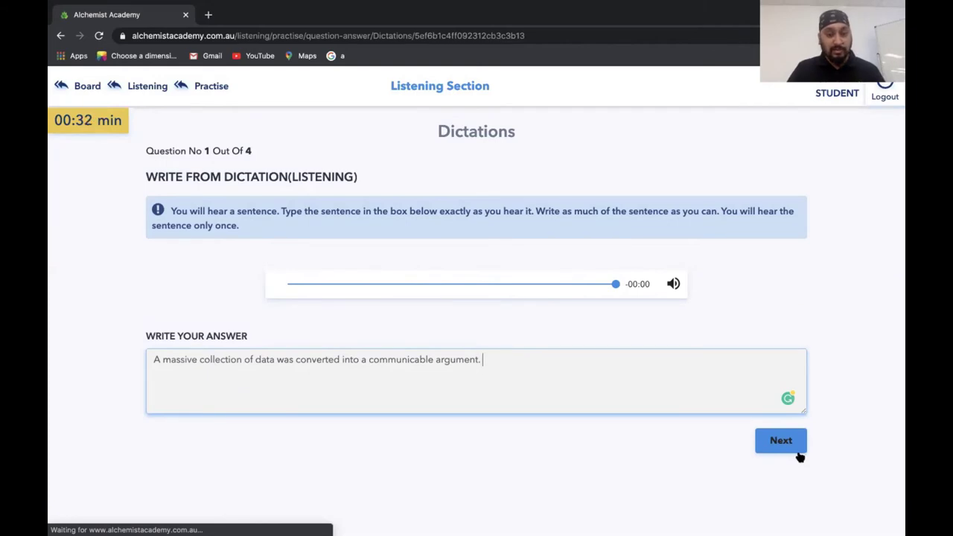
drag(201, 359, 234, 359)
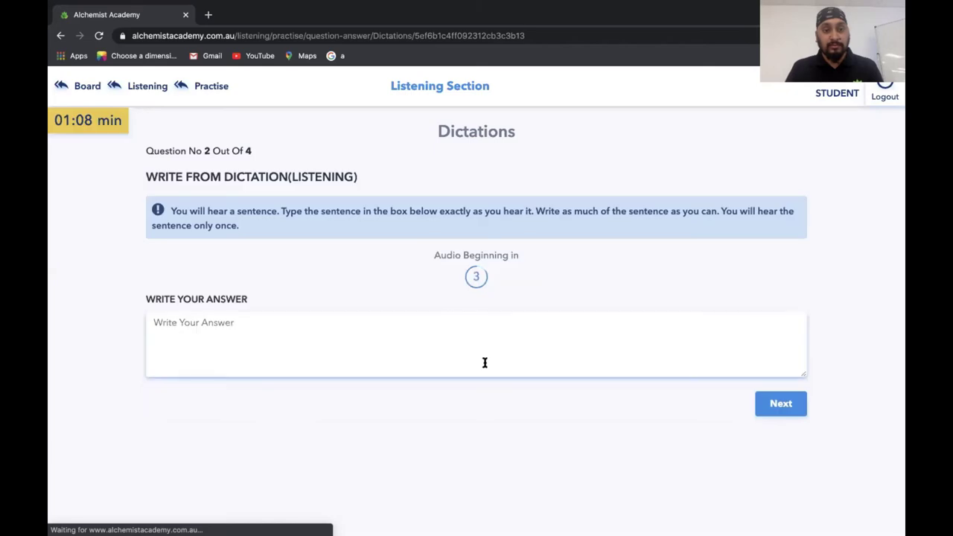
- Answer dictation question 2 with "A number of students have some volunteer jobs job." and advance to question 3
click(481, 360)
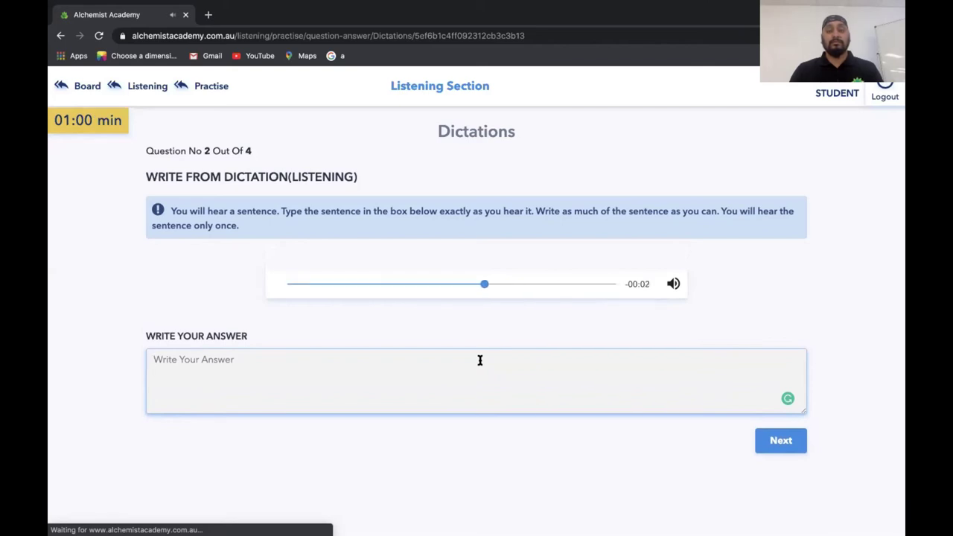
text(A num)
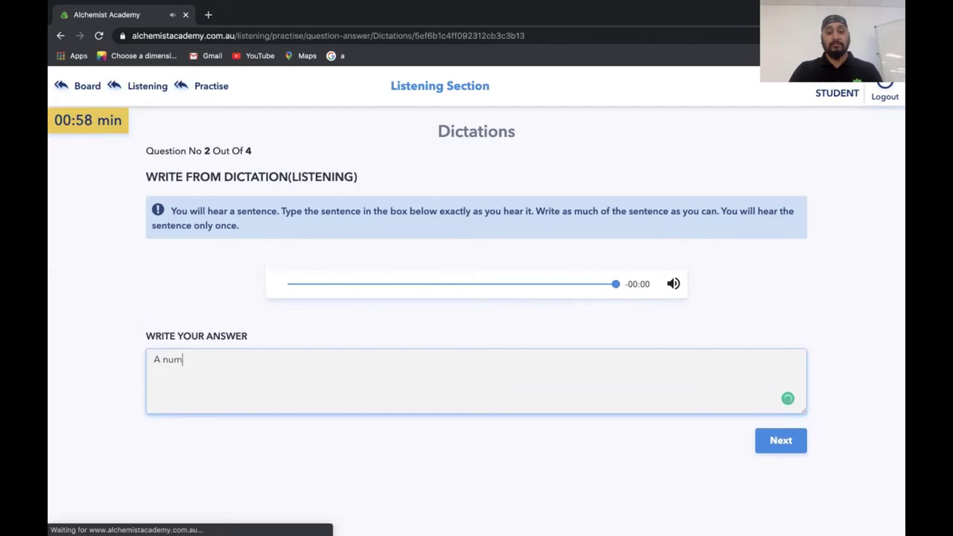
text(ber of students have some volunteer jo)
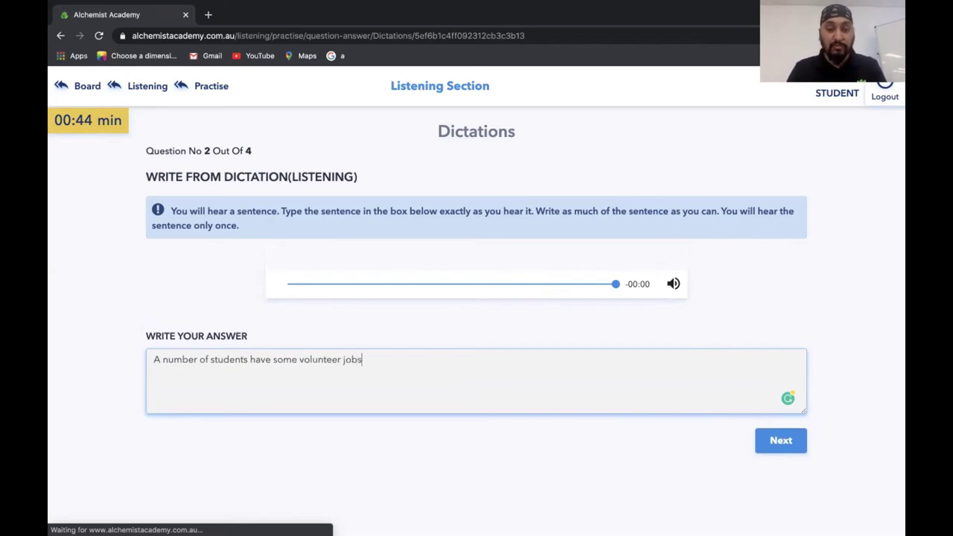
text(bs job)
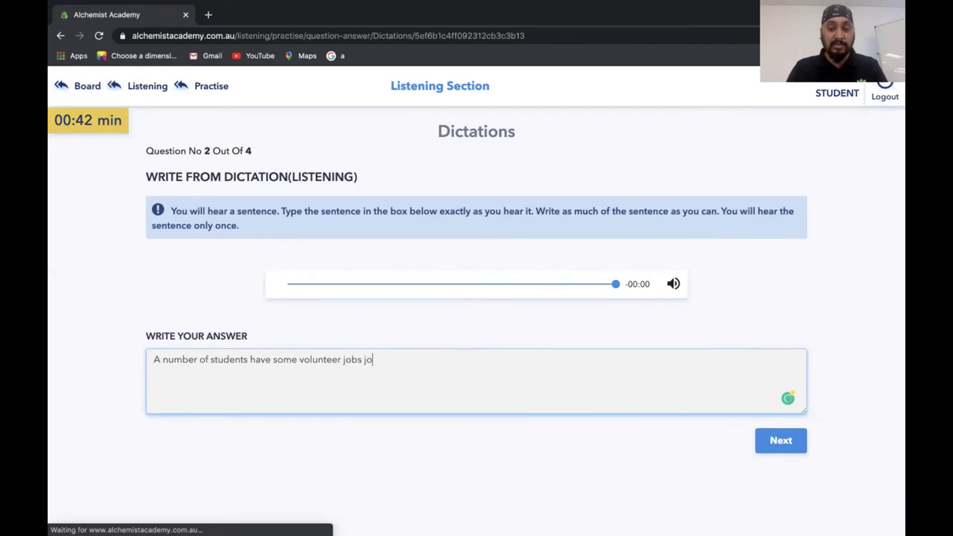
text(.)
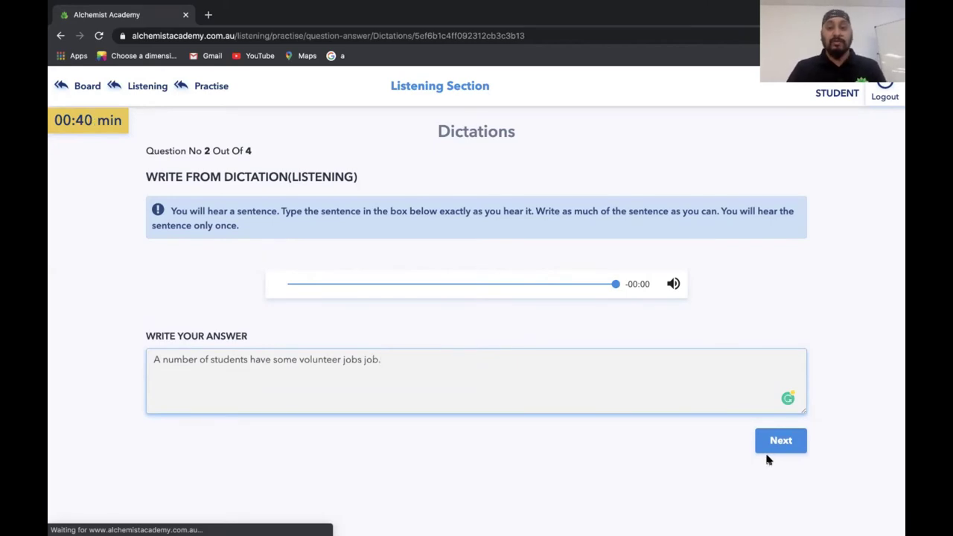
click(771, 445)
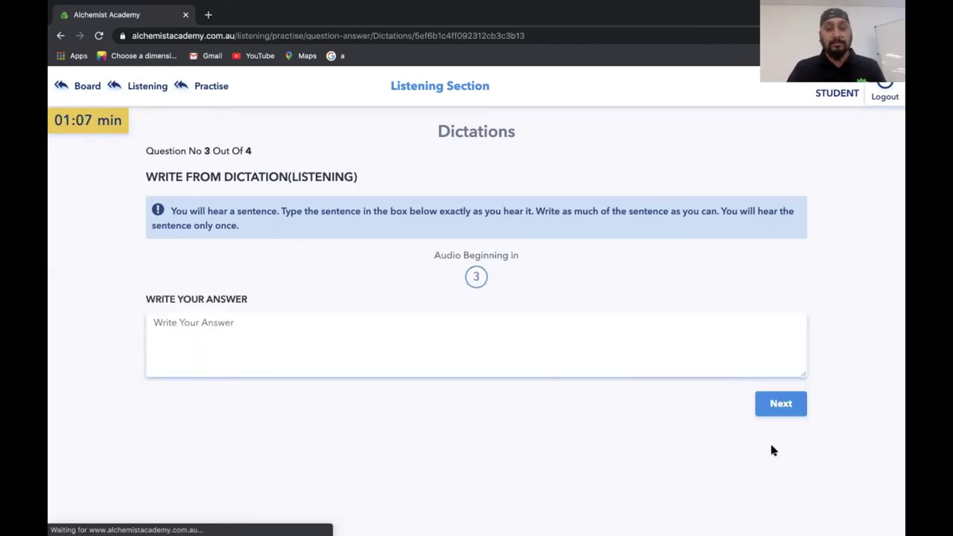
- Answer dictation question 3 with "A party is thrown in the small meeting room." and advance to question 4
click(517, 340)
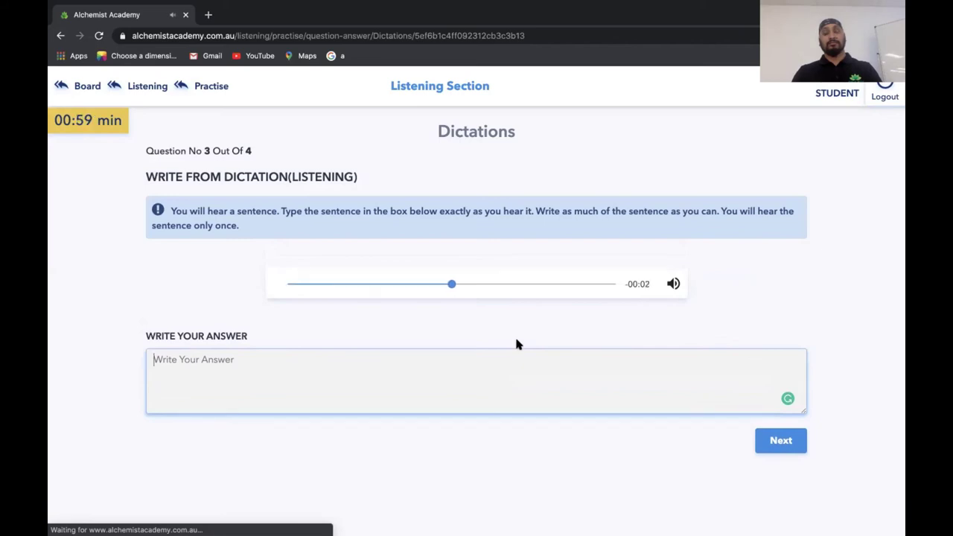
text(A party is thro)
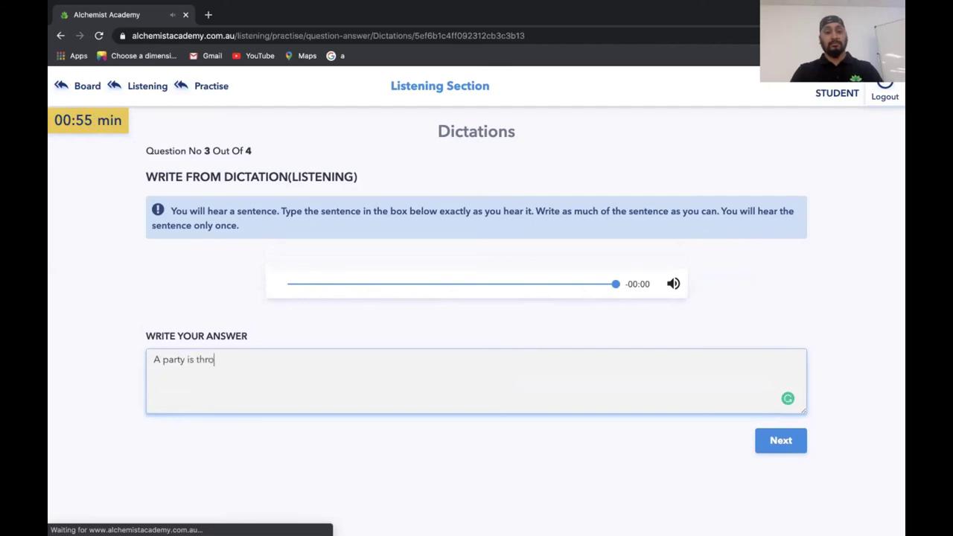
text(wn in the small meeting oo)
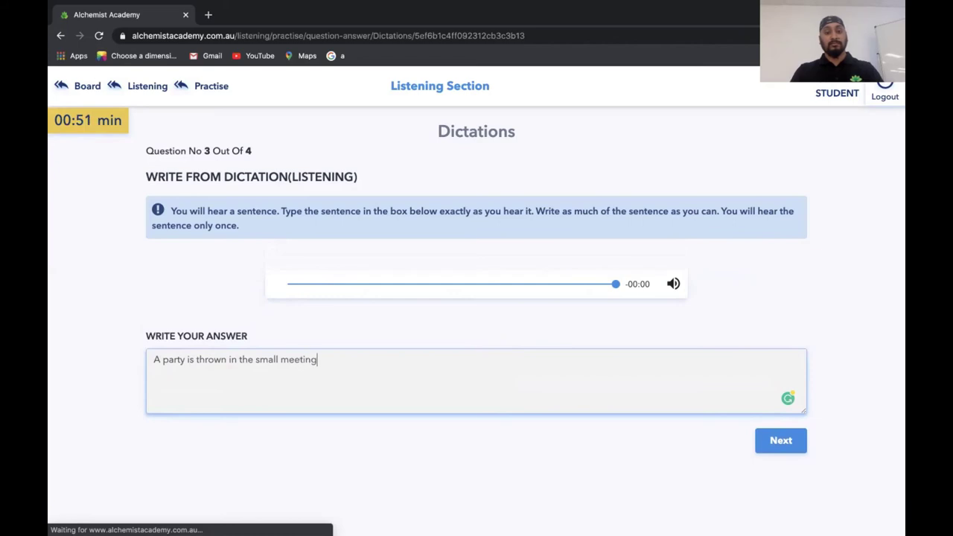
key(BackSpace)
text(oom.)
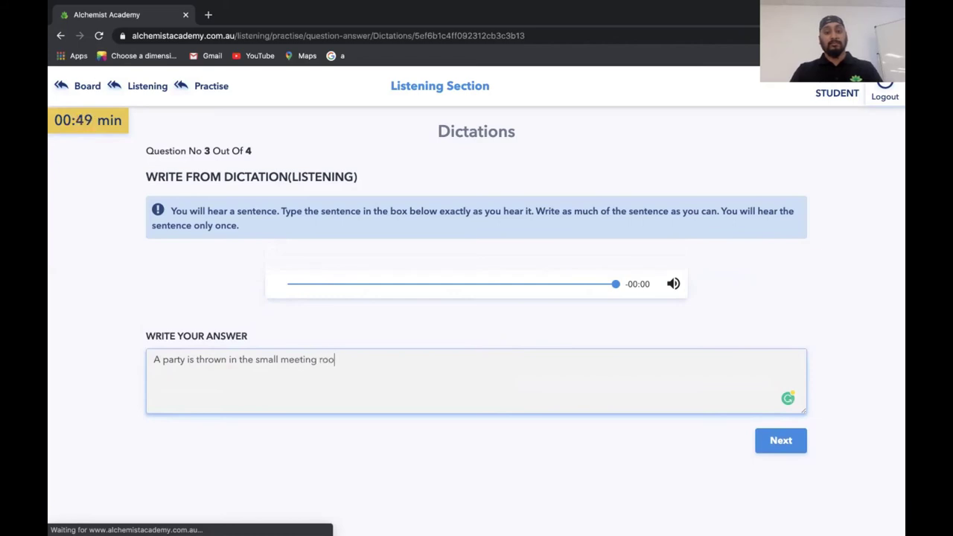
click(791, 443)
- Answer dictation question 4 with "A person's education level is closely related to his economic background."
click(498, 343)
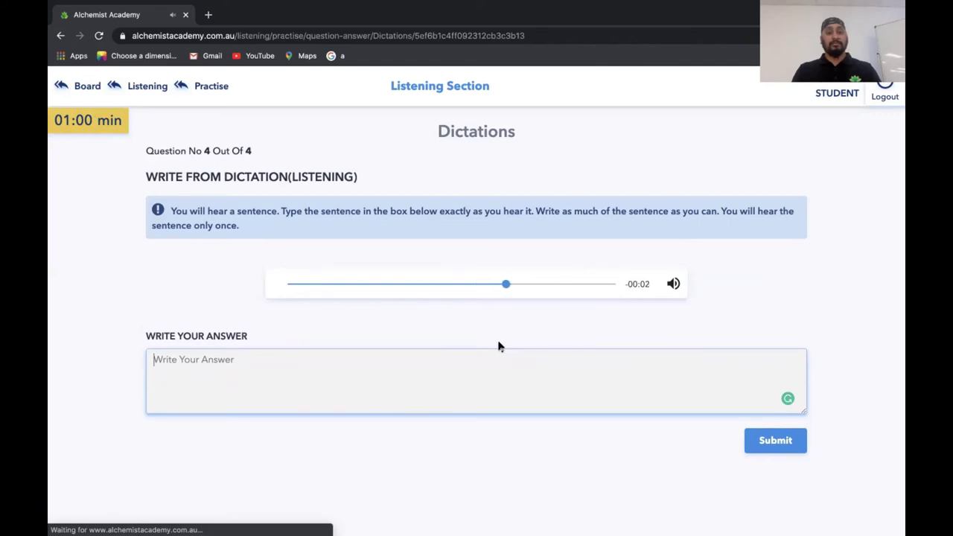
text(A)
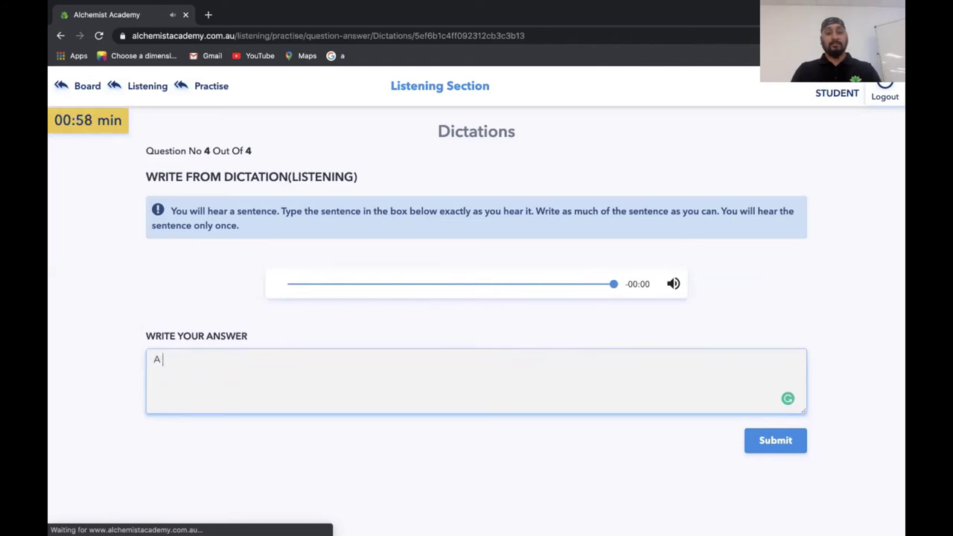
text( person's educ)
key(BackSpace)
text(ucaiton level)
key(BackSpace)
key(BackSpace)
key(BackSpace)
key(BackSpace)
key(BackSpace)
key(BackSpace)
key(BackSpace)
key(BackSpace)
key(BackSpace)
key(BackSpace)
text(tio)
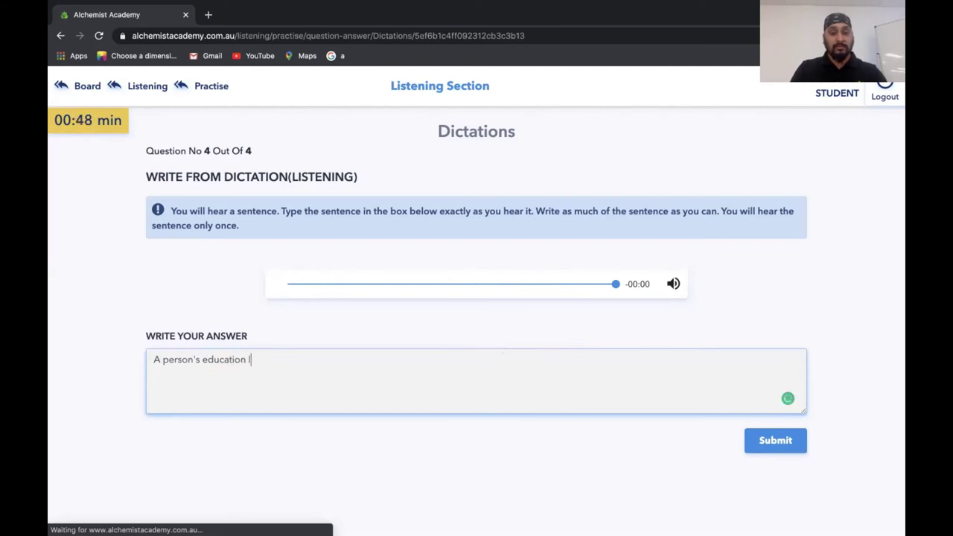
text(n level is closely related to his economic background.)
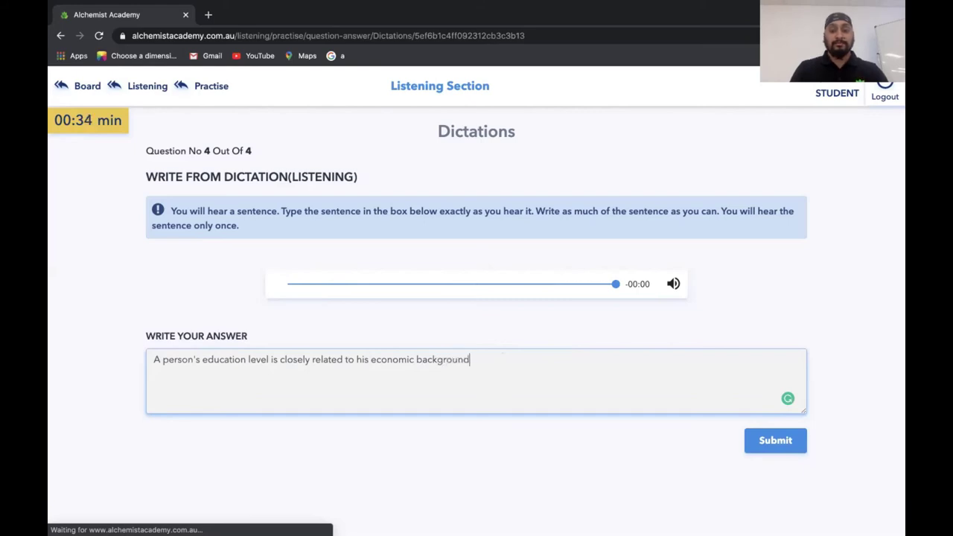
- Insert the word "persons" after "person's" in the question 4 answer and submit the dictation set
drag(200, 360, 208, 360)
click(202, 361)
key(Left)
key(Left)
key(Left)
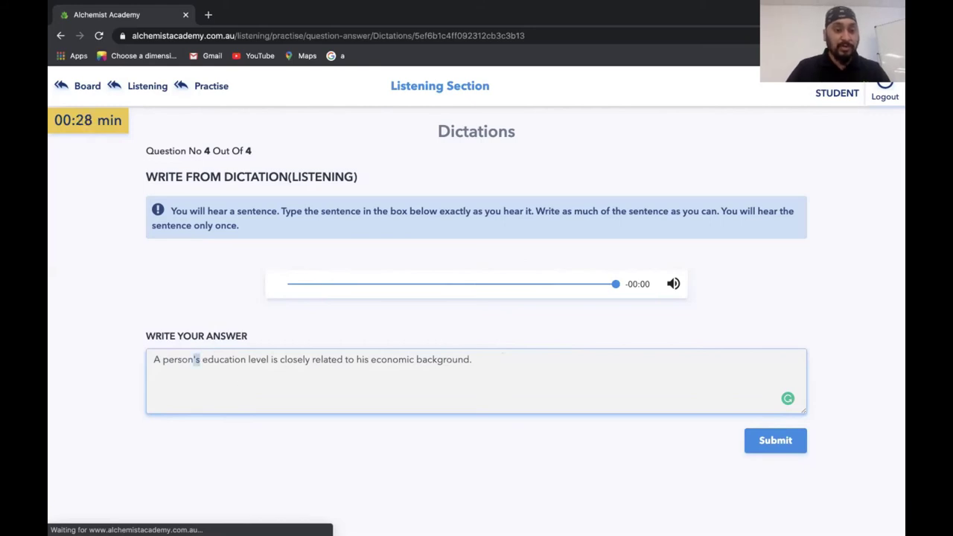
key(Right)
key(Right)
text(persons)
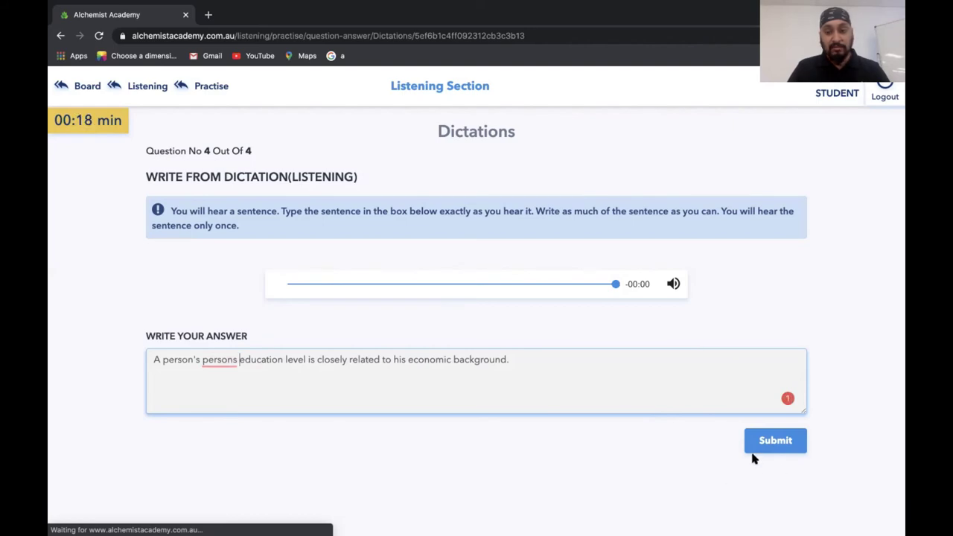
click(775, 444)
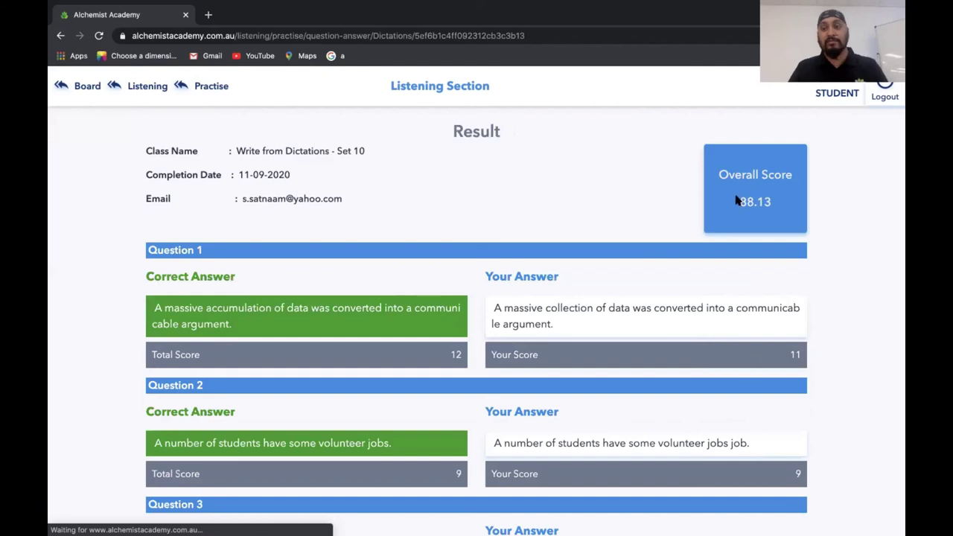
- Review the overall score and compare the submitted answers with the correct answers and scores for all four questions
drag(740, 201, 785, 207)
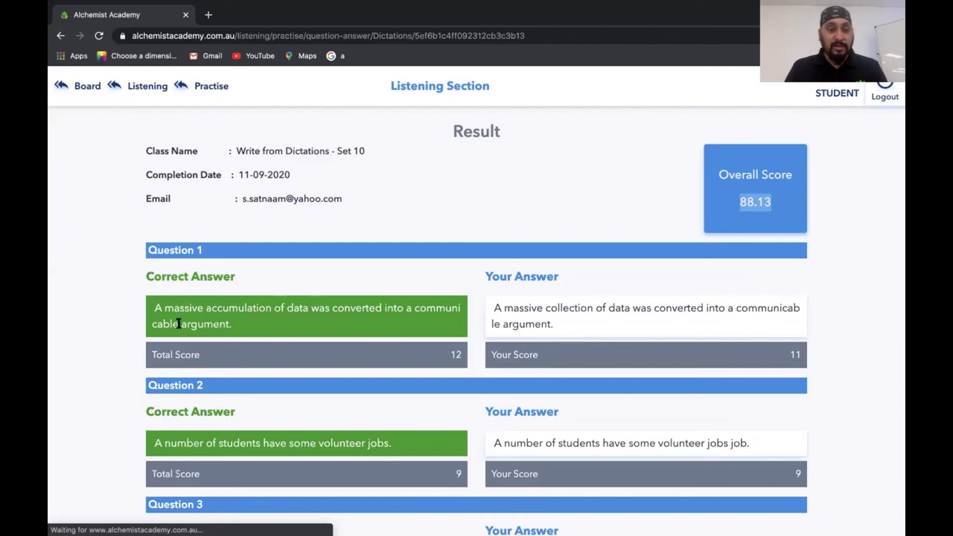
drag(206, 308, 419, 309)
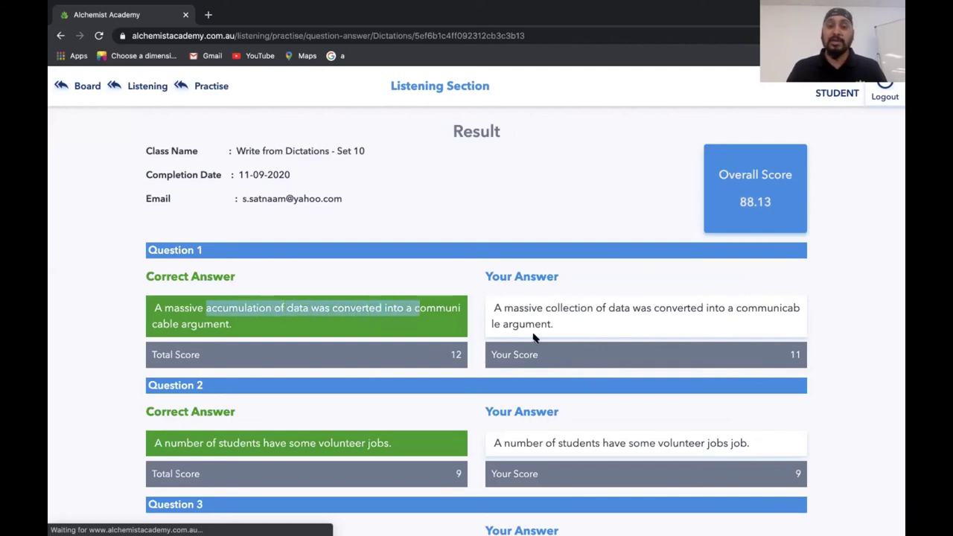
click(545, 311)
drag(545, 310, 594, 314)
scroll(593, 314, down, 2)
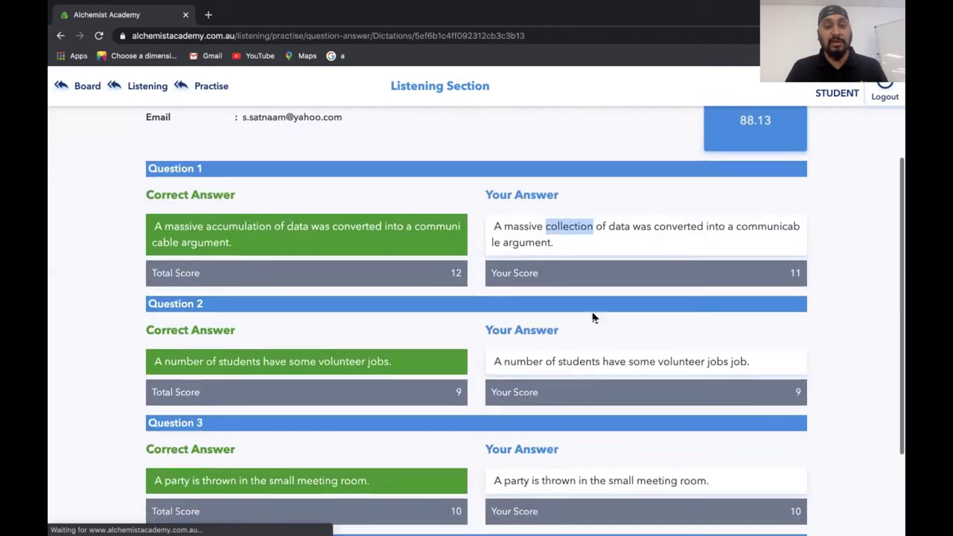
scroll(334, 389, down, 4)
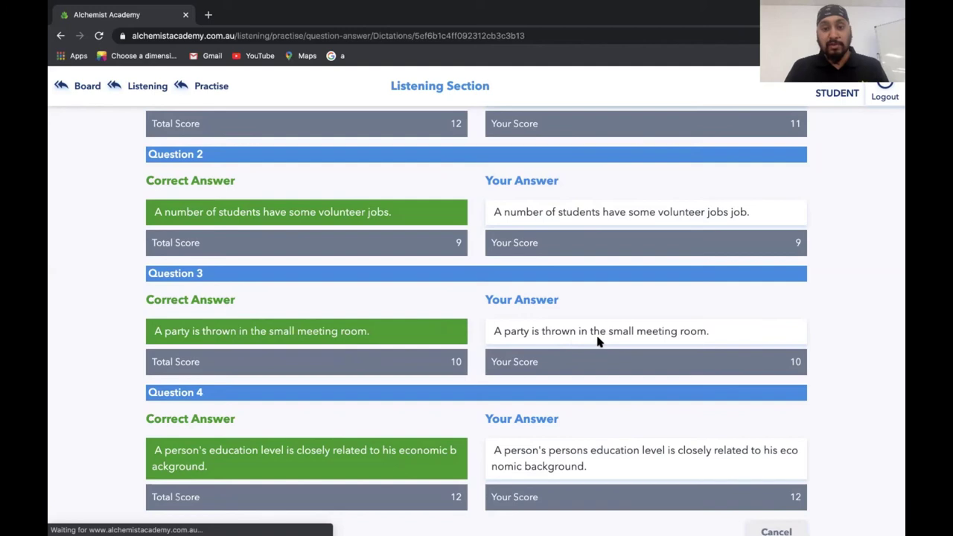
scroll(521, 328, up, 1)
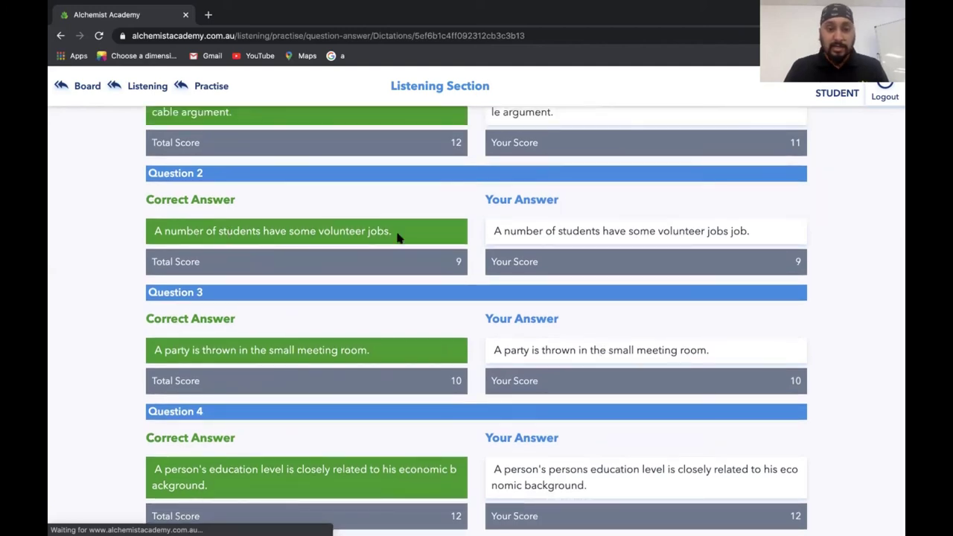
drag(708, 232, 760, 237)
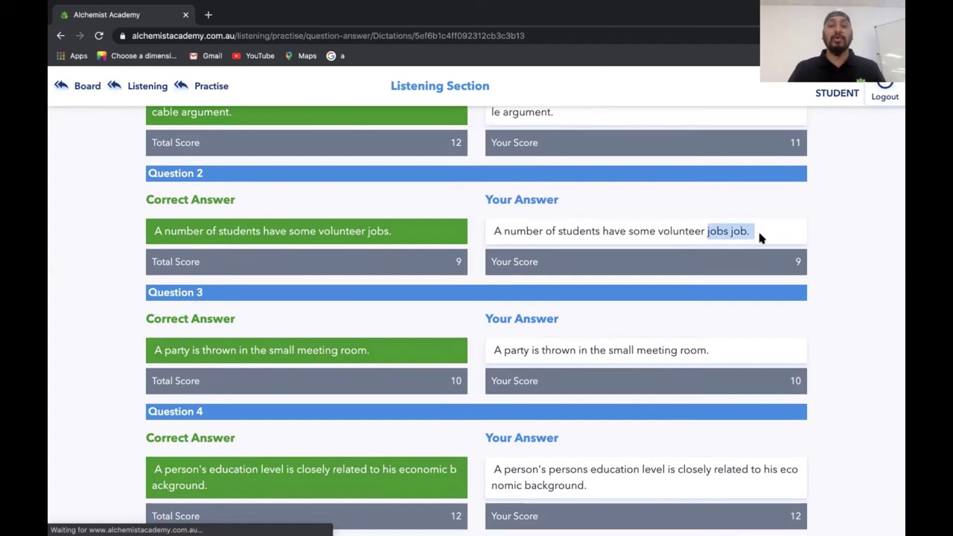
scroll(760, 237, down, 3)
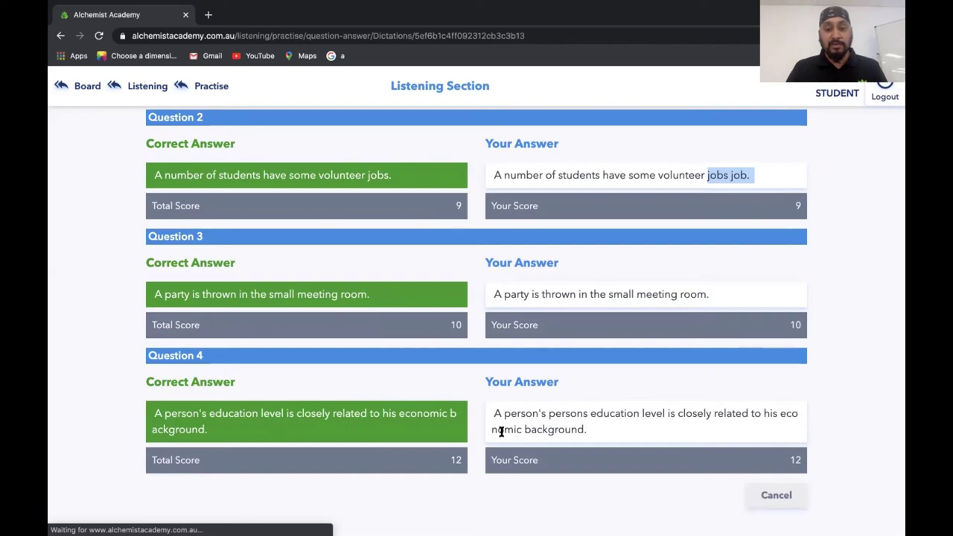
drag(506, 414, 589, 418)
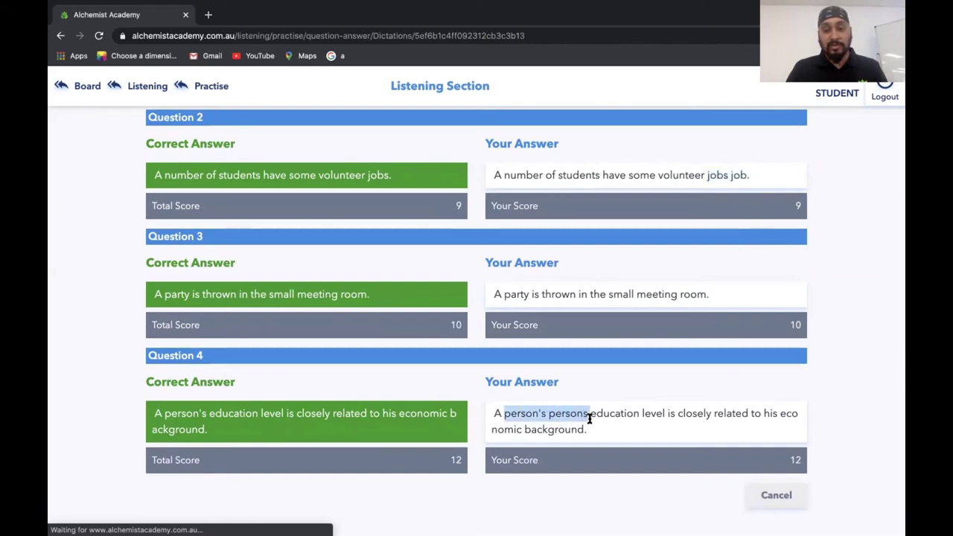
scroll(573, 378, up, 1)
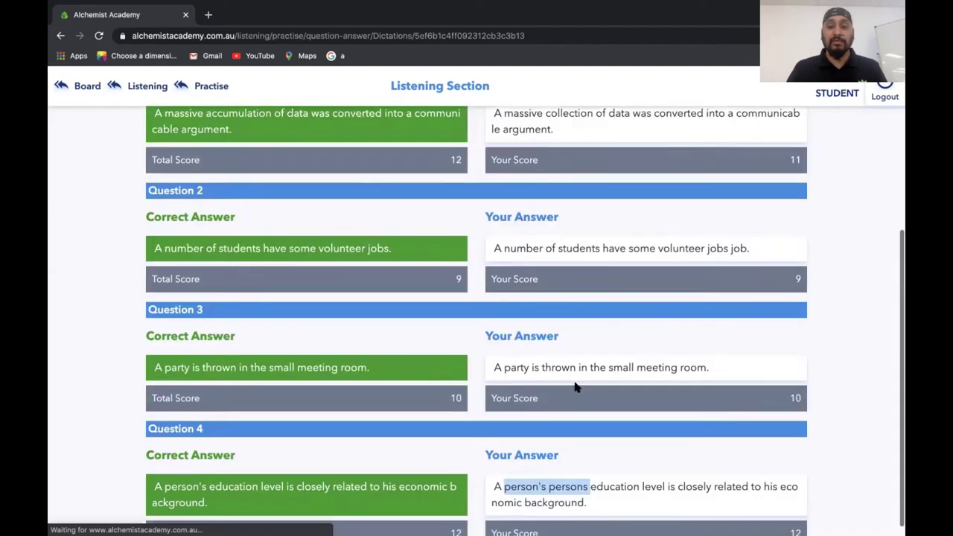
scroll(574, 385, up, 3)
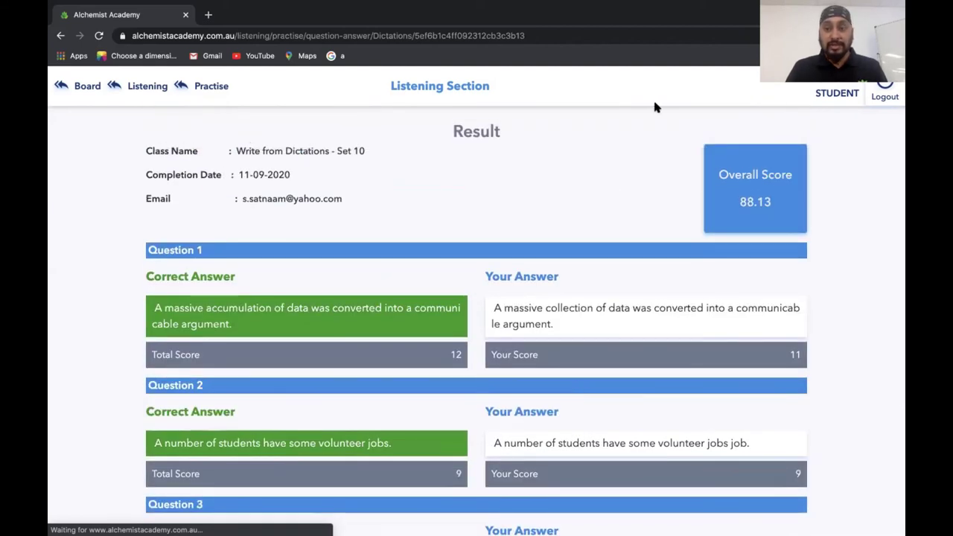